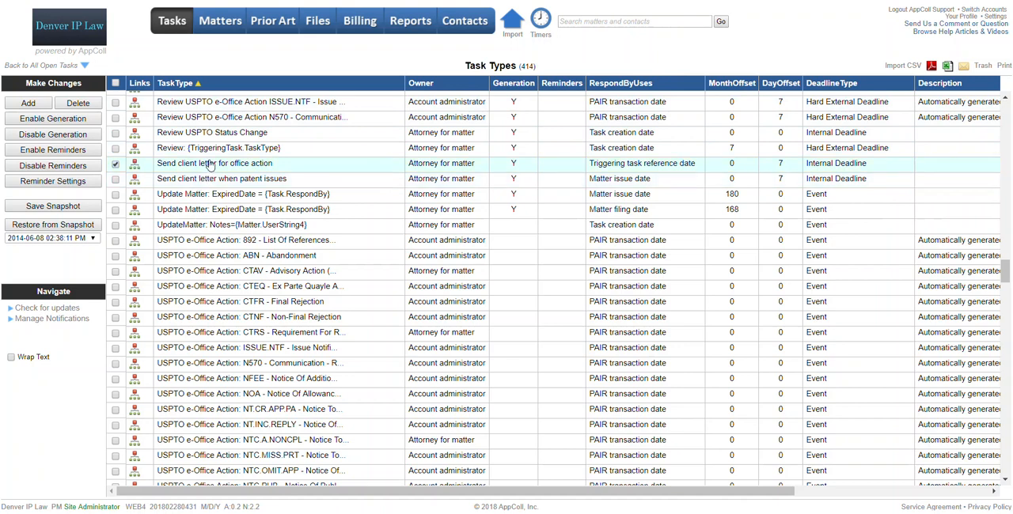
# Step: Review the trigger event and response date offset of the "Send client letter for office action" task type, leaving it without saving
pyautogui.click(236, 167)
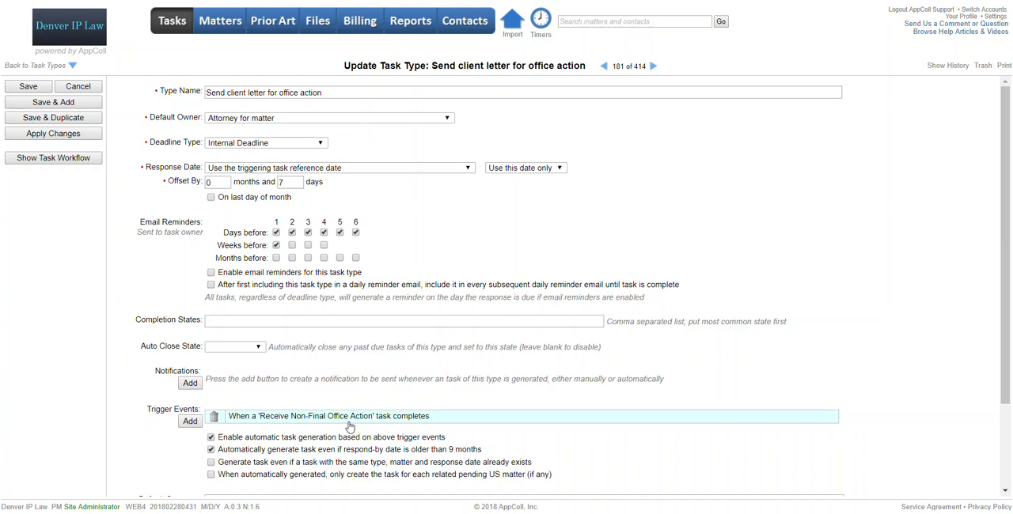
pyautogui.doubleClick(282, 183)
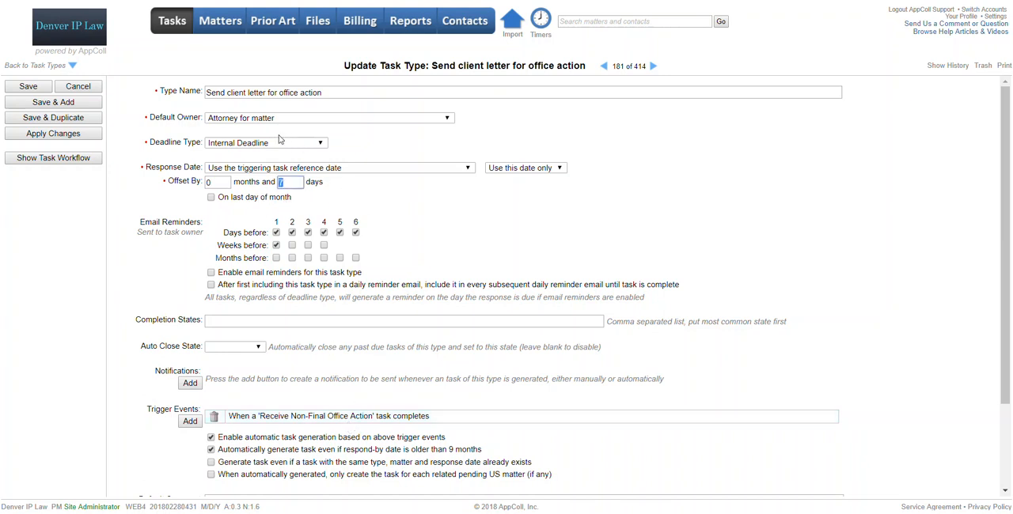
pyautogui.click(88, 87)
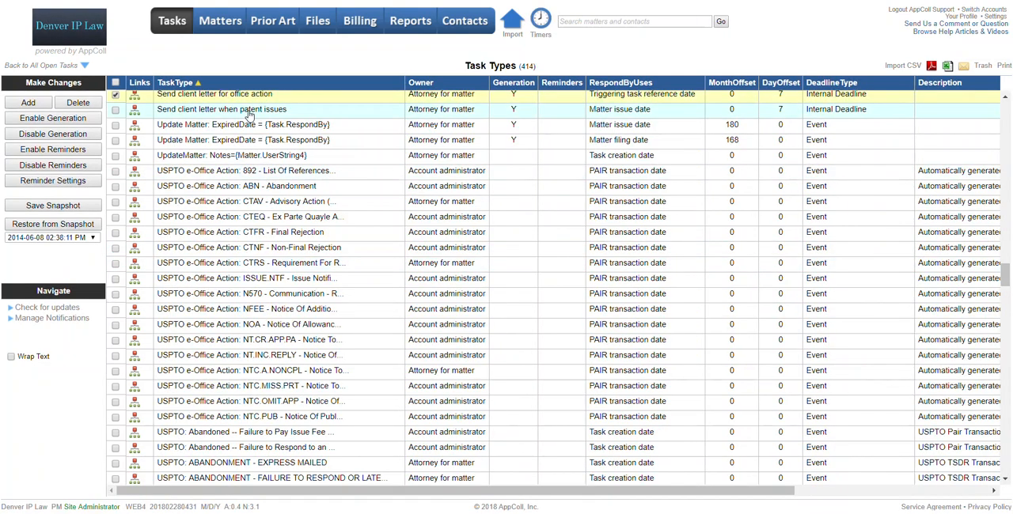
# Step: Review the settings of the "Send client letter when patent issues" task type and return to the task types list without saving
pyautogui.click(250, 115)
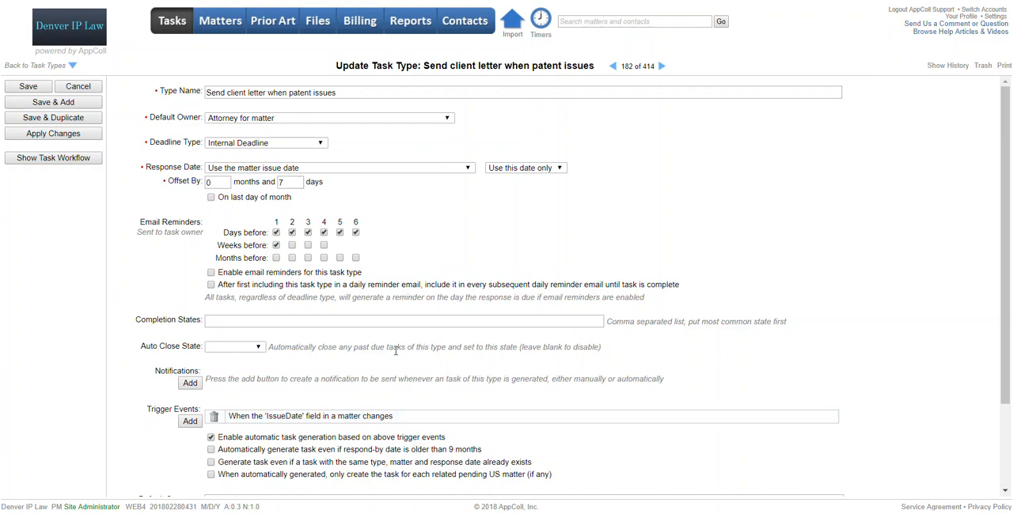
pyautogui.click(78, 88)
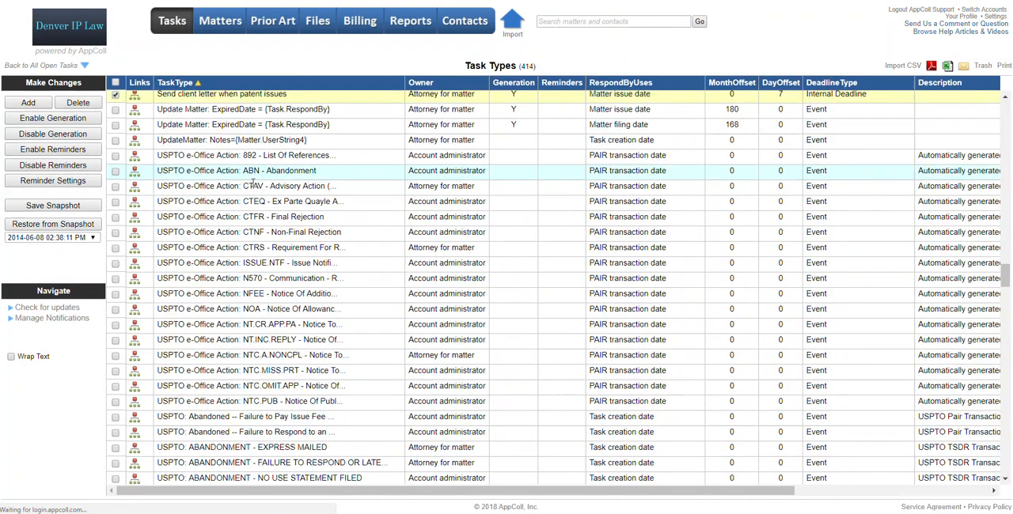
pyautogui.scroll(3, 259, 184)
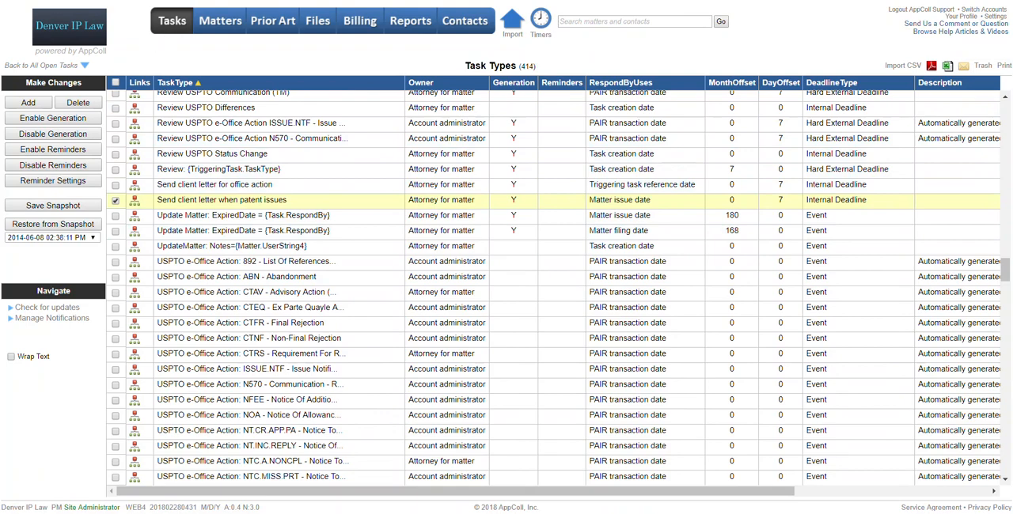
# Step: Switch to the All Tasks list and look through the tasks filtered by receive non-final
pyautogui.hotkey('ctrl', 'Tab')
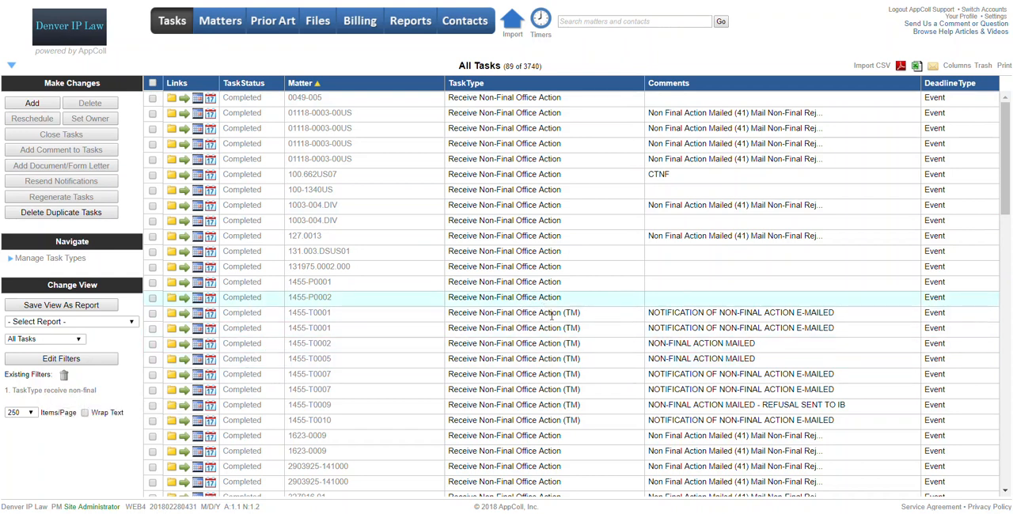
pyautogui.scroll(-3, 567, 376)
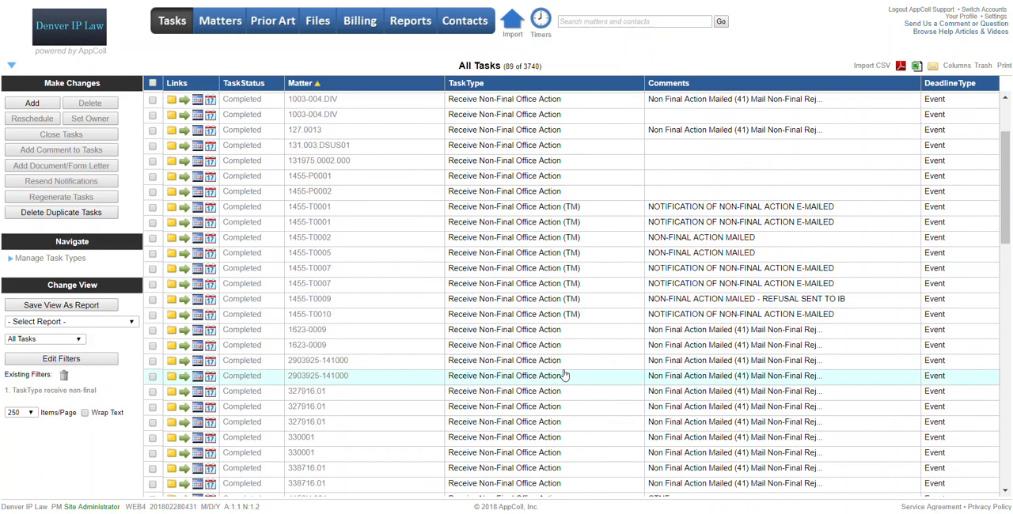
pyautogui.scroll(2, 564, 374)
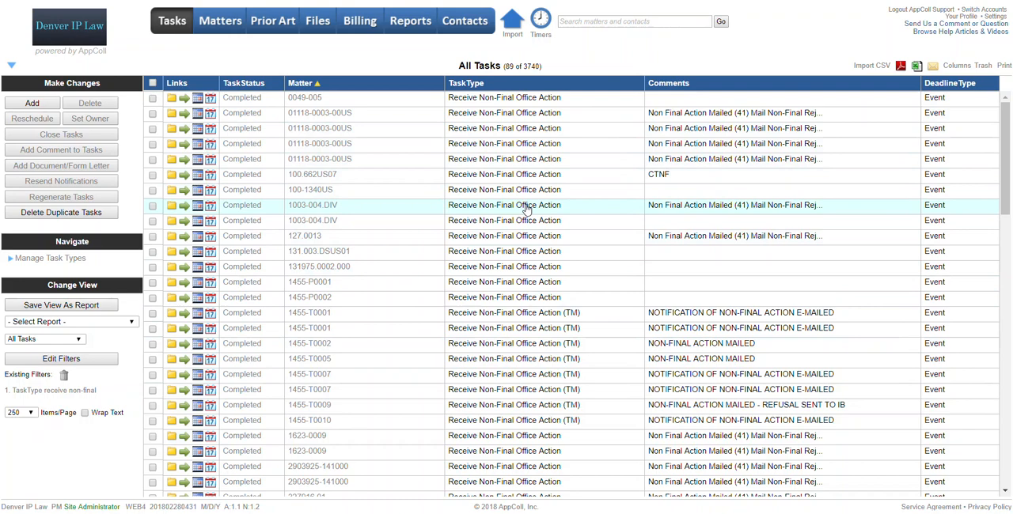
pyautogui.click(959, 66)
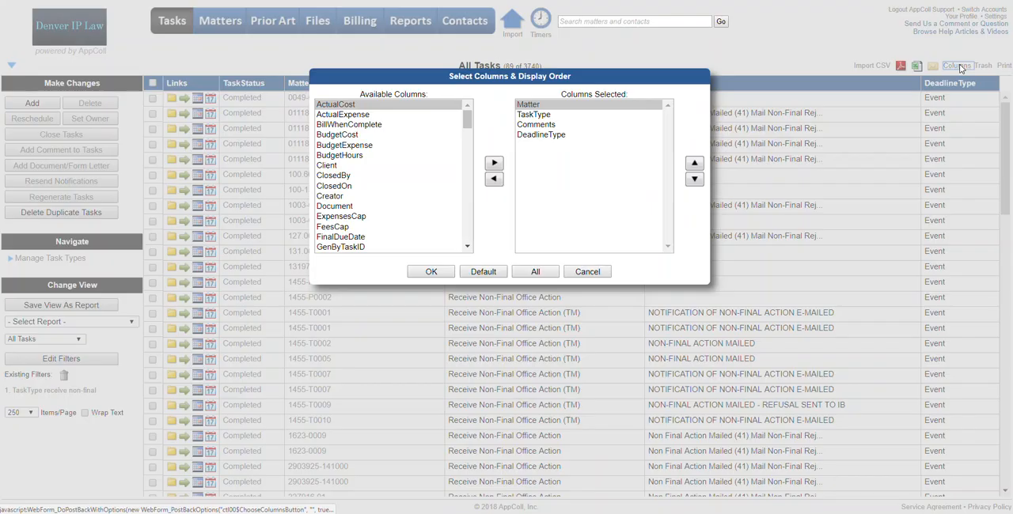
pyautogui.click(593, 272)
pyautogui.click(593, 276)
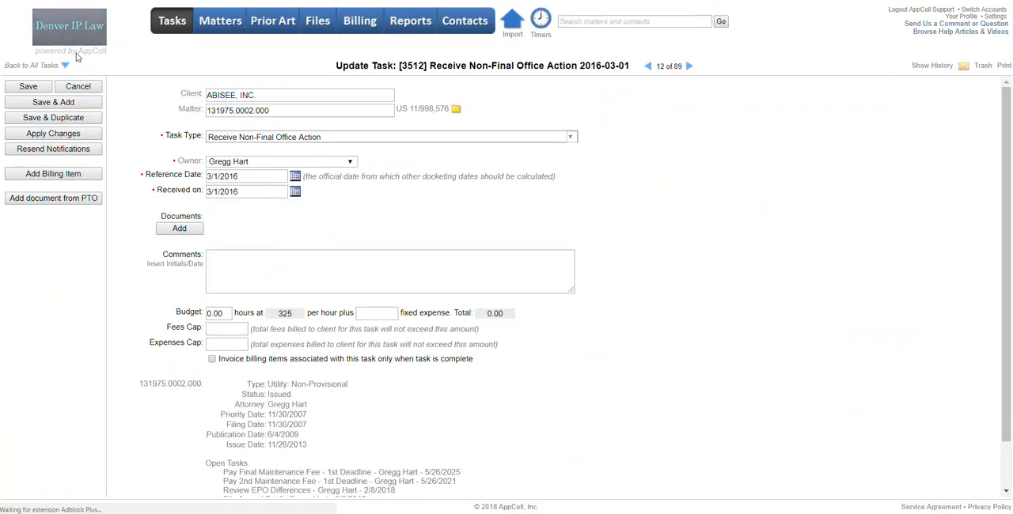
pyautogui.click(77, 87)
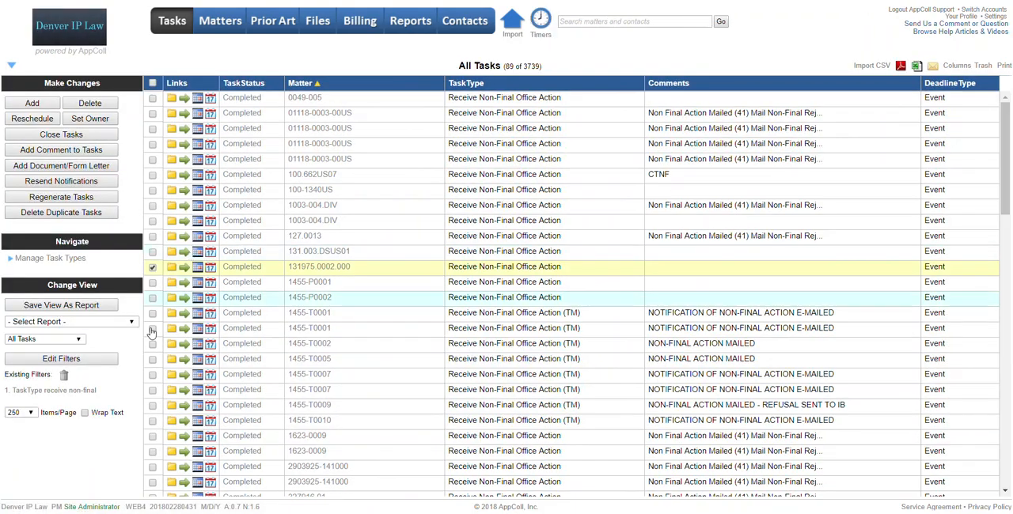
# Step: Add a RefDate filter of Last 90 Days to the All Tasks list and execute the filters
pyautogui.click(83, 361)
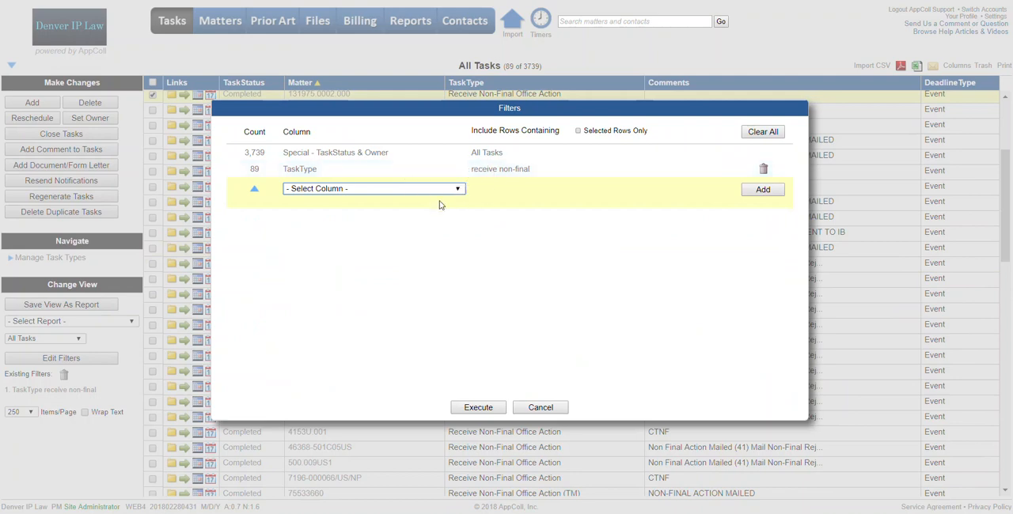
pyautogui.click(394, 191)
pyautogui.scroll(-20, 386, 269)
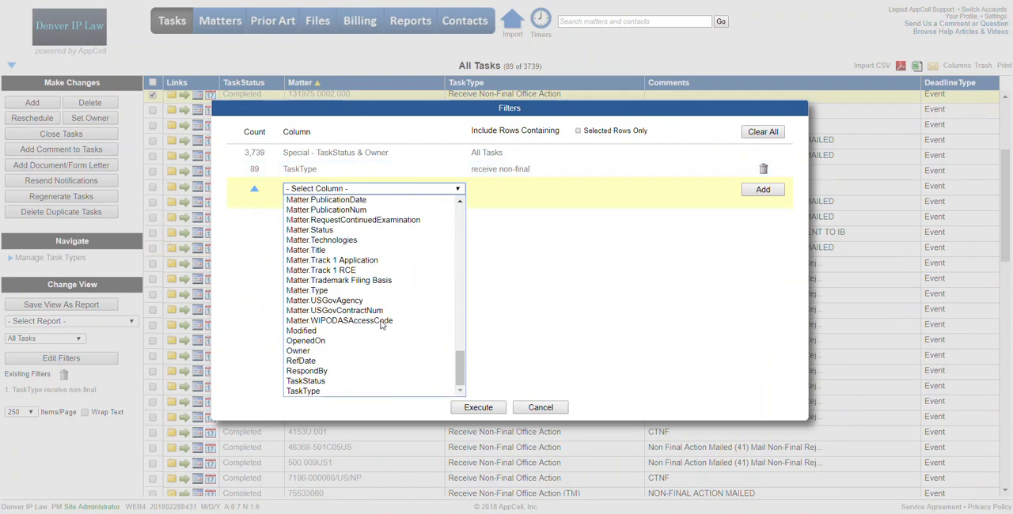
pyautogui.click(320, 361)
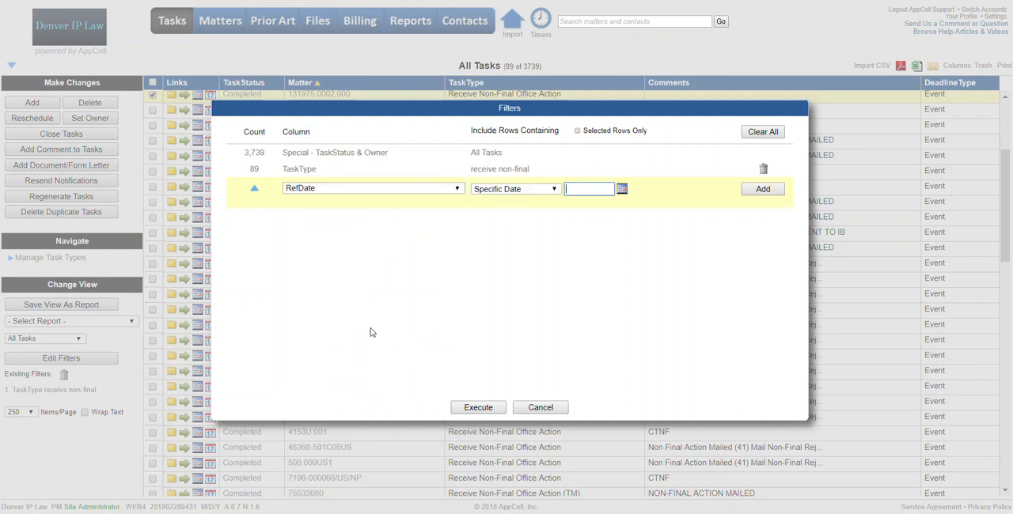
pyautogui.click(556, 190)
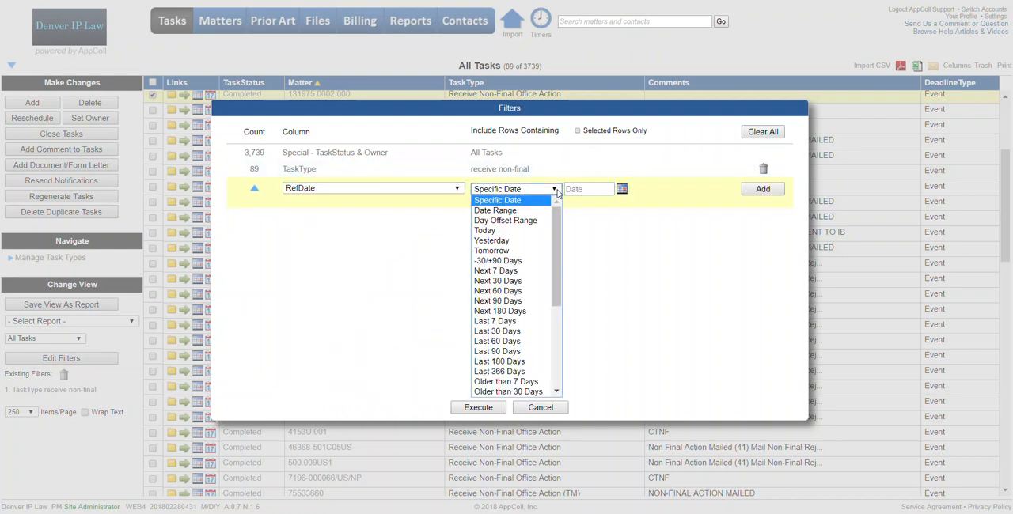
pyautogui.click(514, 353)
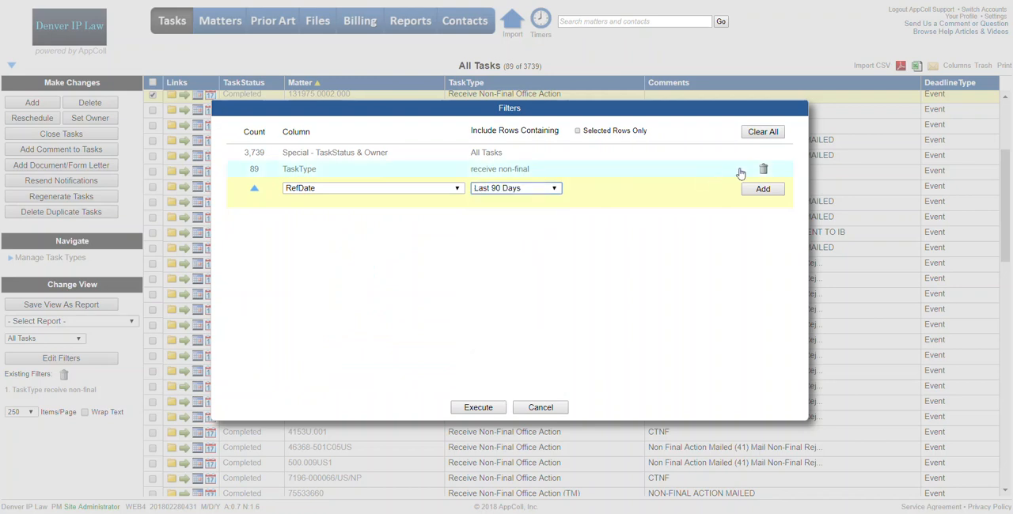
pyautogui.click(761, 189)
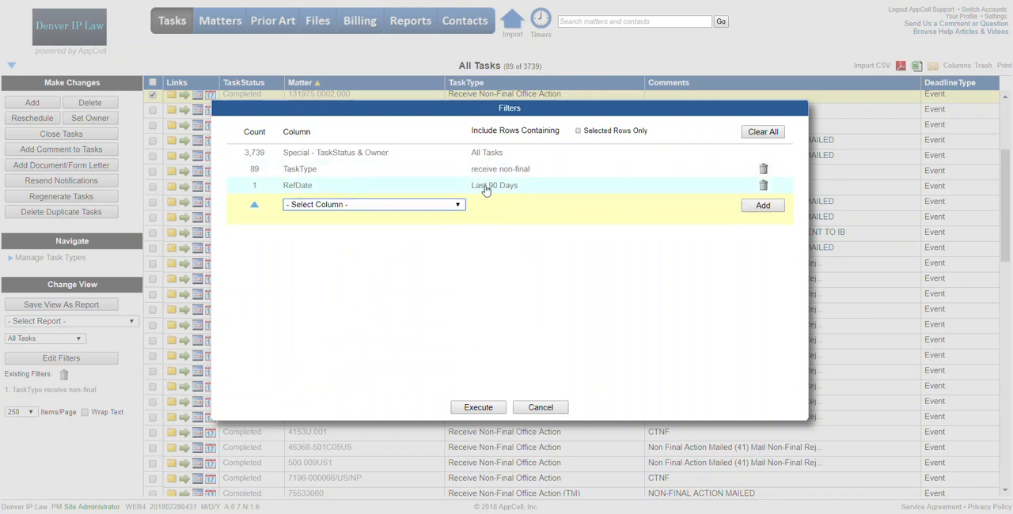
pyautogui.click(480, 408)
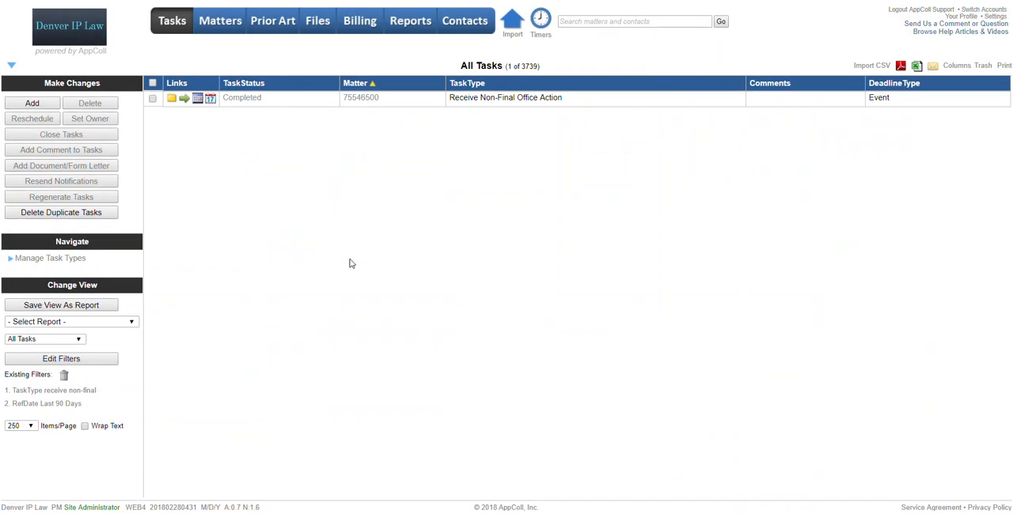
# Step: Regenerate tasks from the completed Receive Non-Final Office Action task left in the filtered list
pyautogui.click(151, 100)
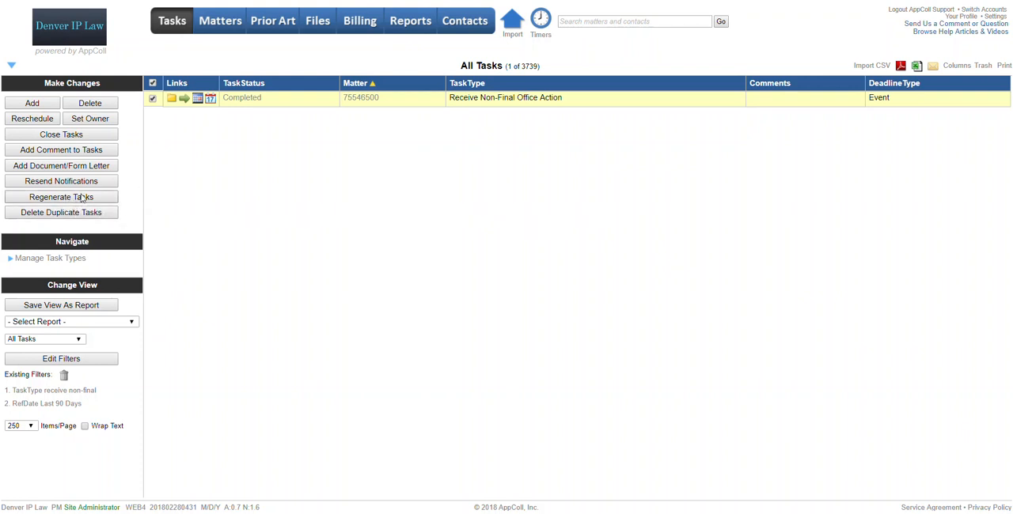
pyautogui.click(69, 199)
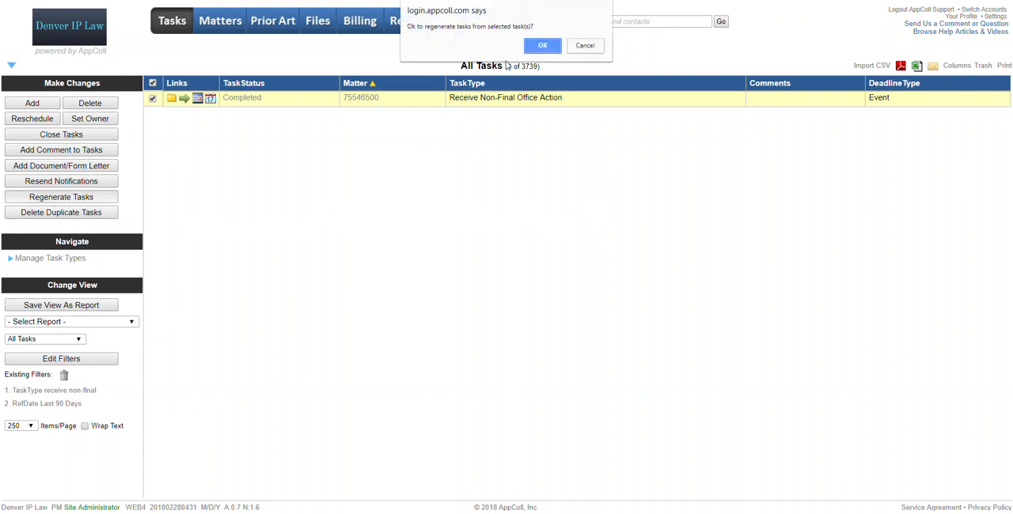
pyautogui.click(541, 46)
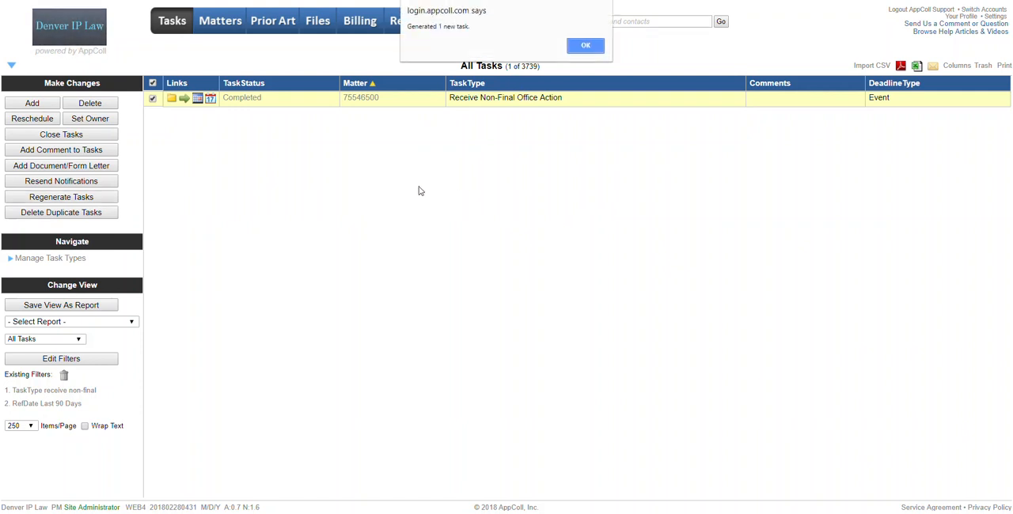
pyautogui.click(585, 45)
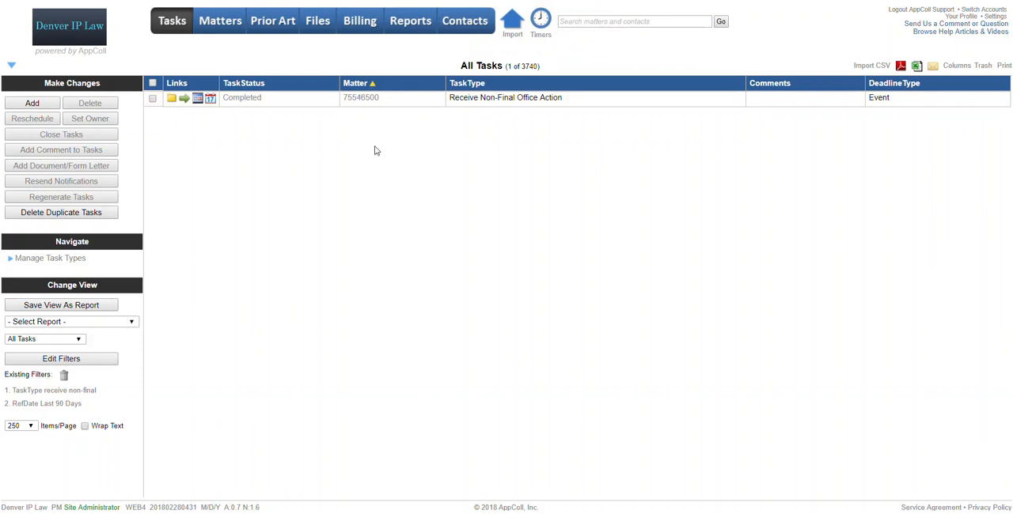
# Step: Open the matter of the Receive Non-Final Office Action task in a separate browser tab and view its tasks
pyautogui.rightClick(364, 101)
pyautogui.click(393, 106)
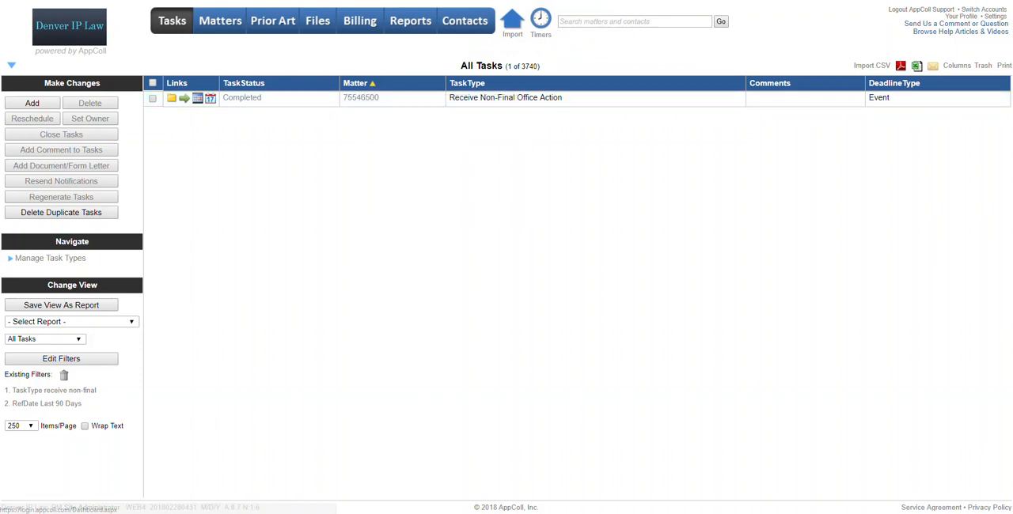
pyautogui.hotkey('ctrl', 'Tab')
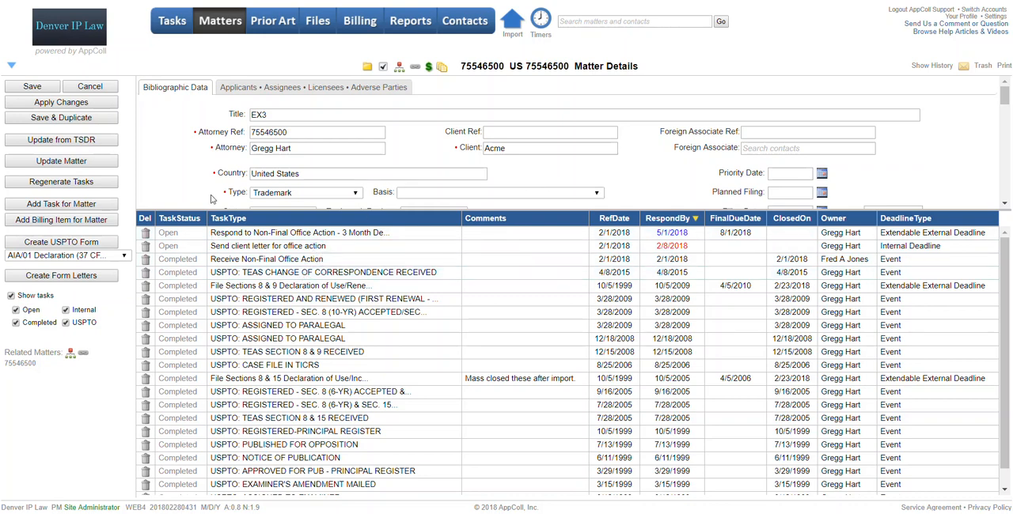
# Step: Regenerate the tasks for the Test Continuation matter 1455-P0001C1 from the Matters list
pyautogui.click(172, 20)
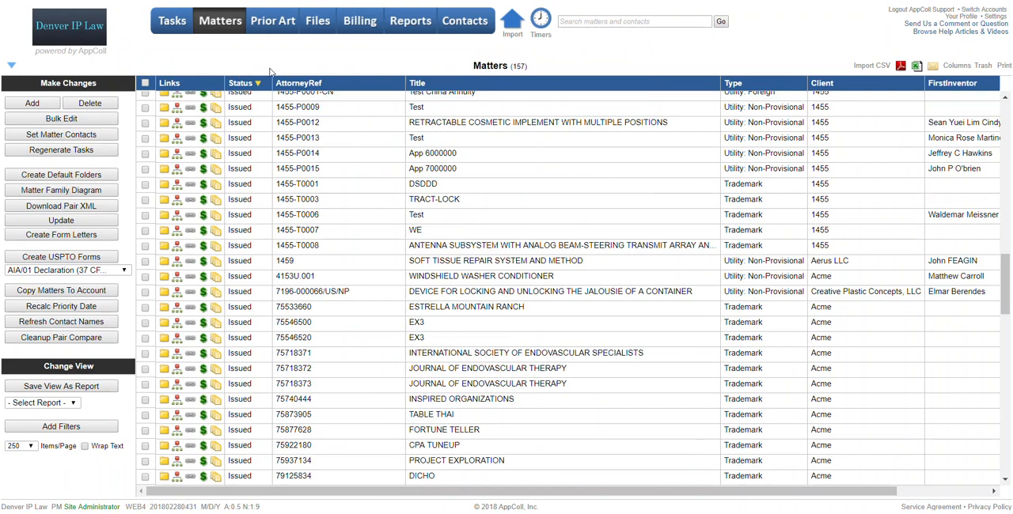
pyautogui.scroll(2, 368, 175)
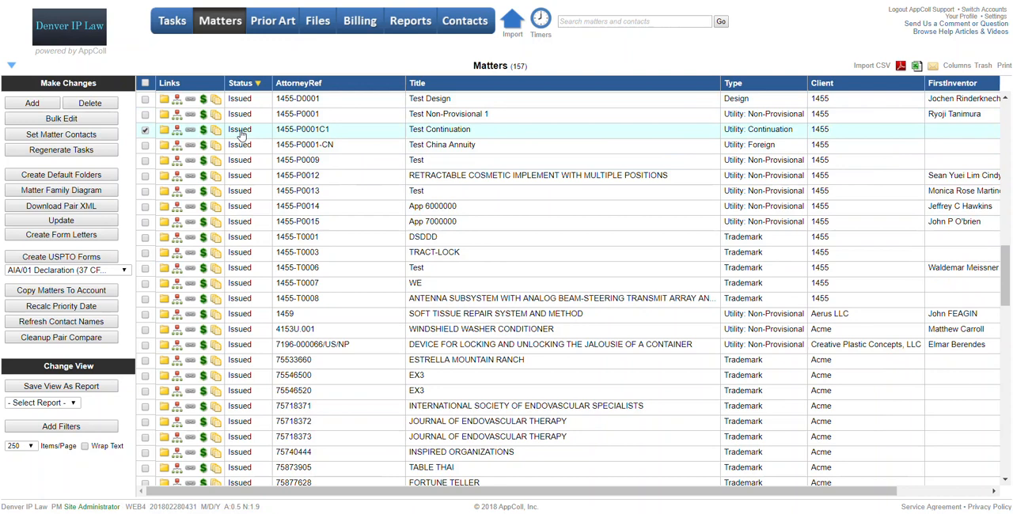
pyautogui.click(92, 150)
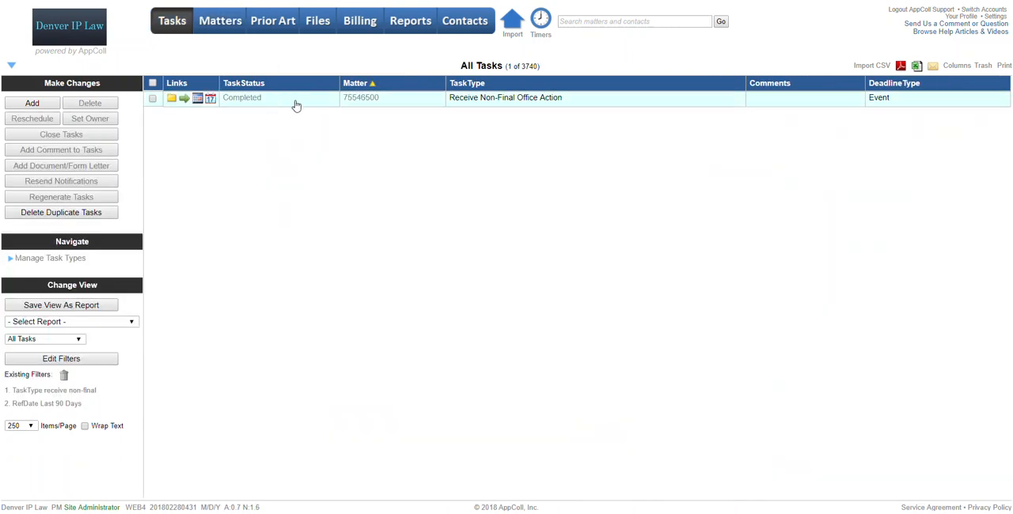
pyautogui.click(153, 98)
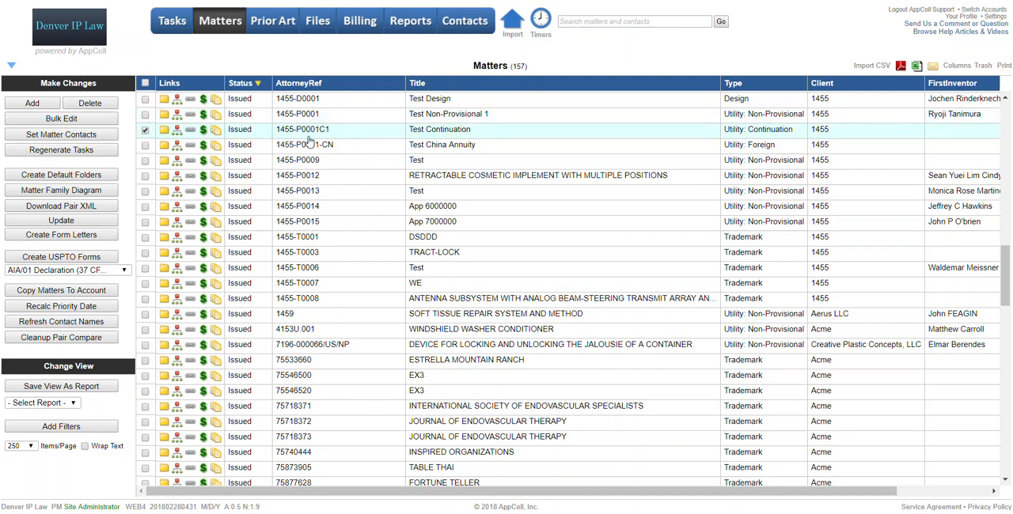
pyautogui.click(88, 152)
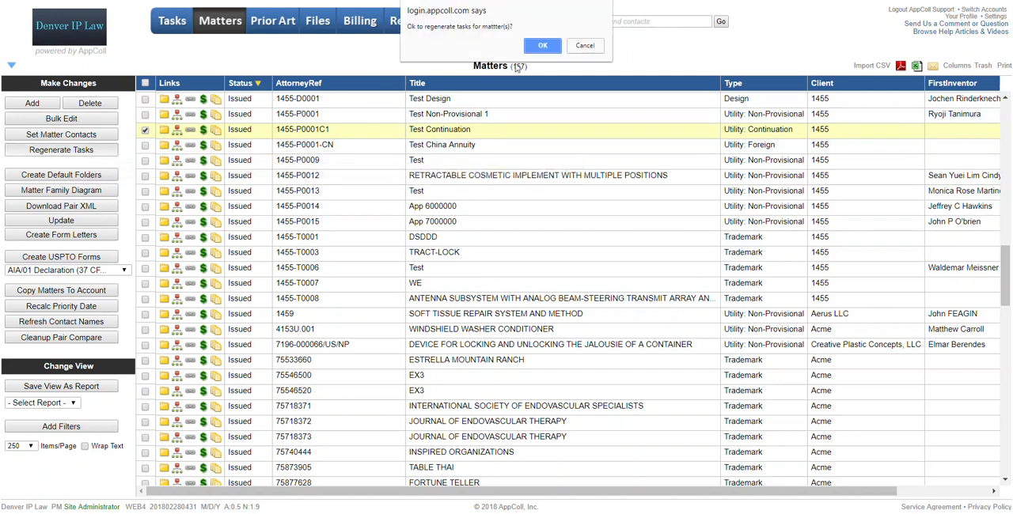
pyautogui.click(541, 47)
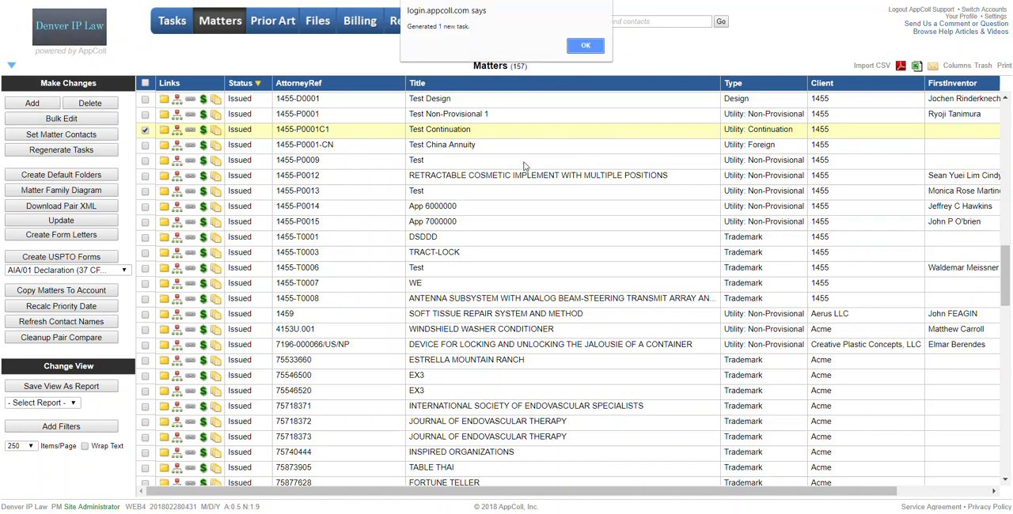
pyautogui.click(584, 45)
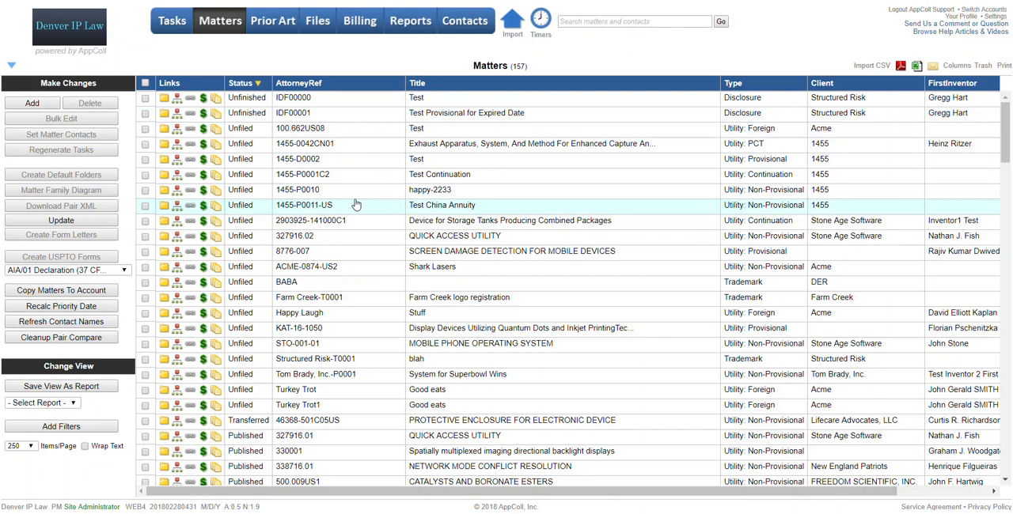
# Step: Open matter 1455-P0001C1 and check its "Send client letter when patent issues" tasks against the matter's Issue Date
pyautogui.scroll(-20, 343, 172)
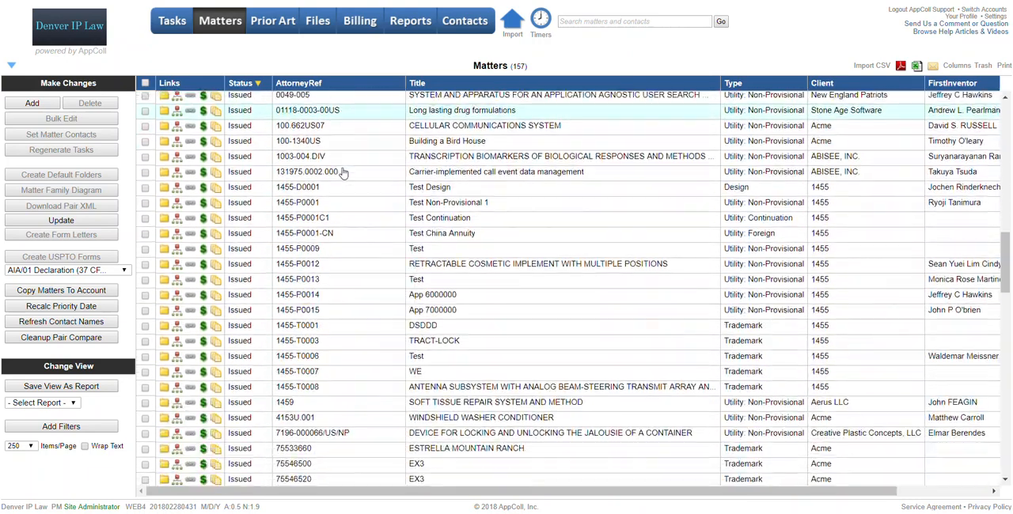
pyautogui.click(396, 224)
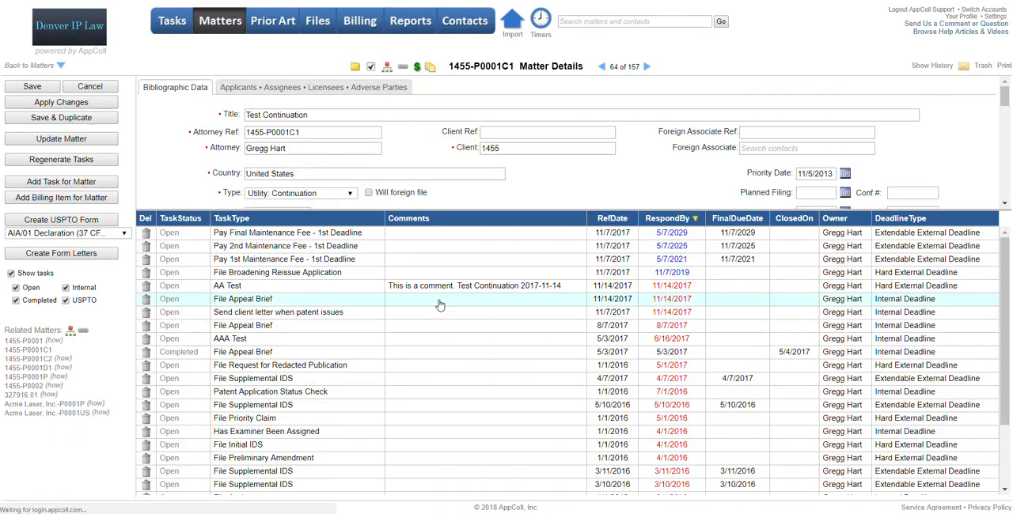
pyautogui.scroll(-3, 440, 305)
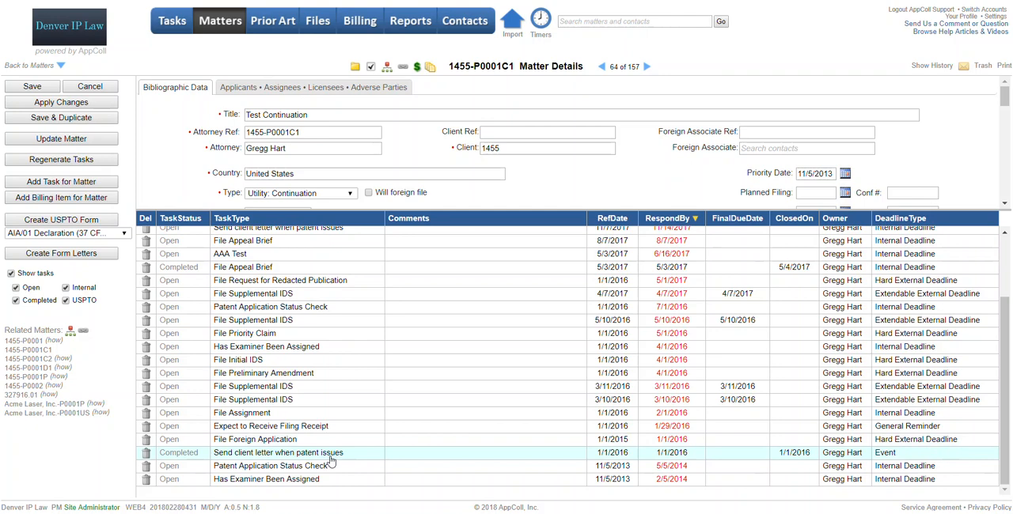
pyautogui.scroll(-3, 588, 144)
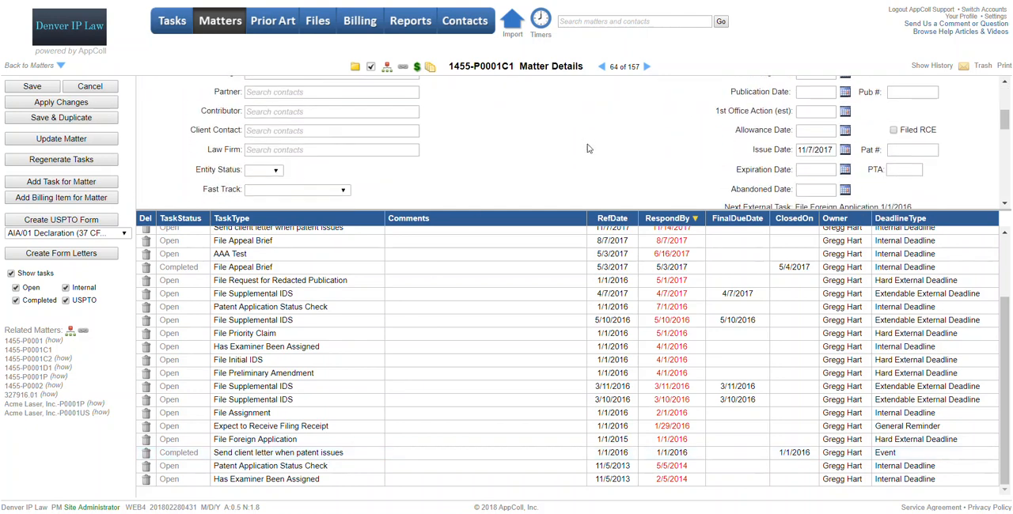
pyautogui.moveTo(799, 149); pyautogui.dragTo(837, 150)
pyautogui.click(671, 161)
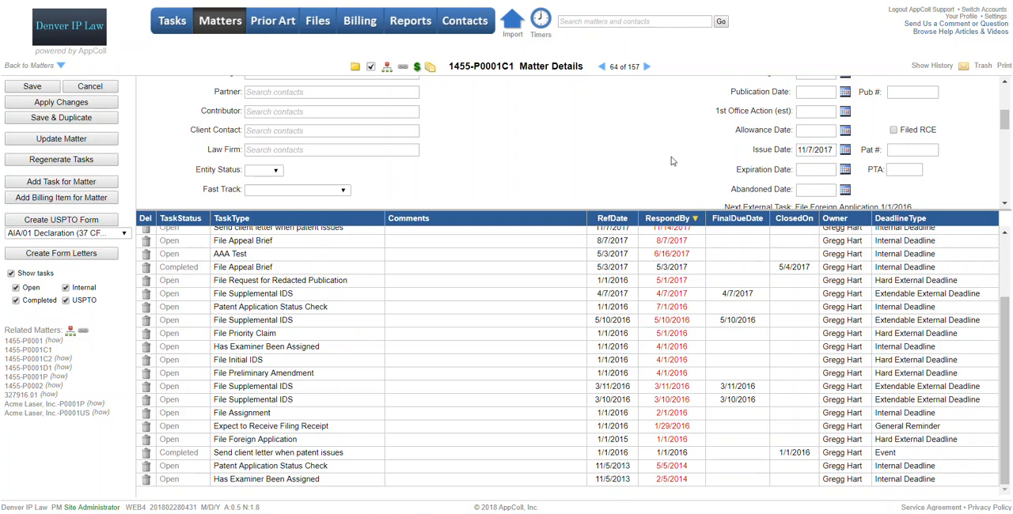